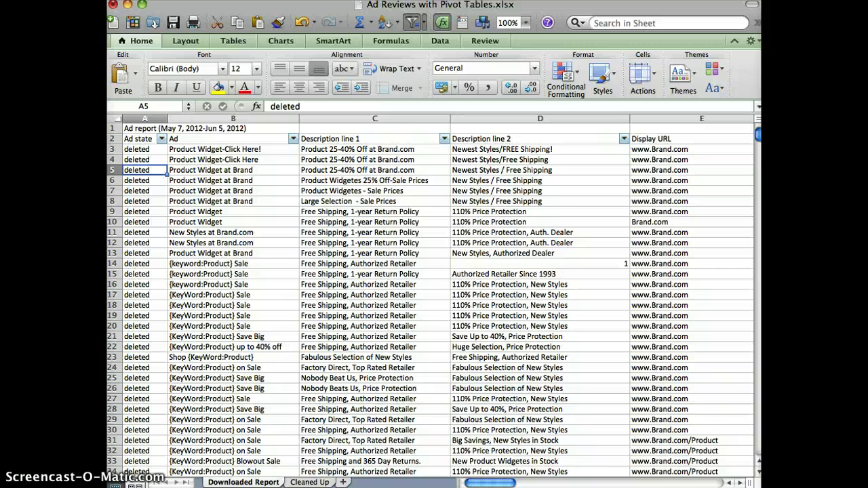
# Switch to the Cleaned Up sheet and examine its ad performance columns and the Impressions filter options.
pyautogui.hotkey('ctrl', 'pagedown')
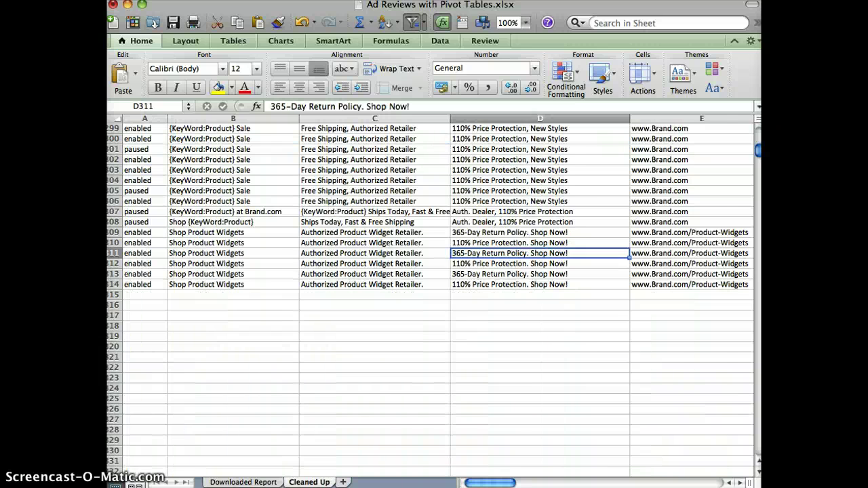
pyautogui.scroll(15, 268, 290)
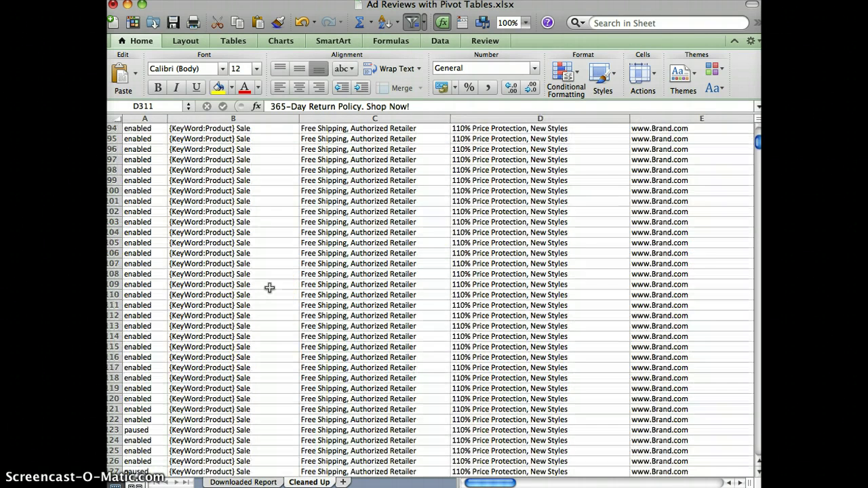
pyautogui.scroll(10, 269, 288)
pyautogui.hscroll(5, 639, 151)
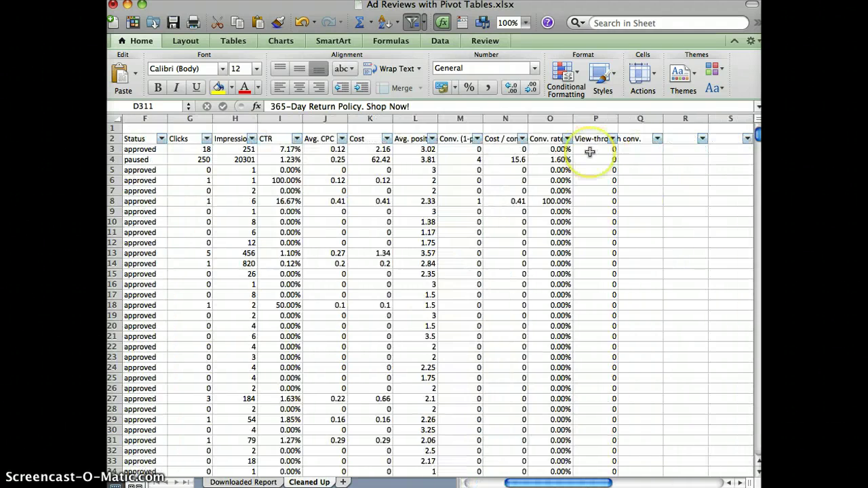
pyautogui.hscroll(1, 589, 151)
pyautogui.hscroll(-1, 549, 157)
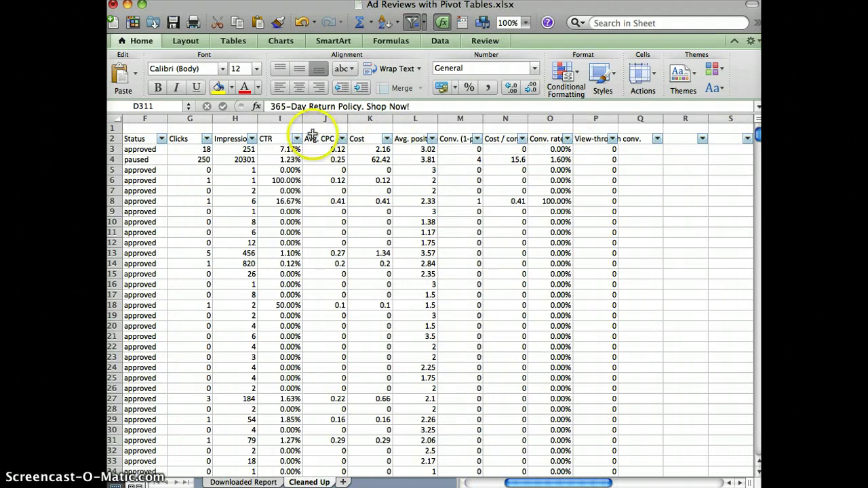
pyautogui.click(252, 139)
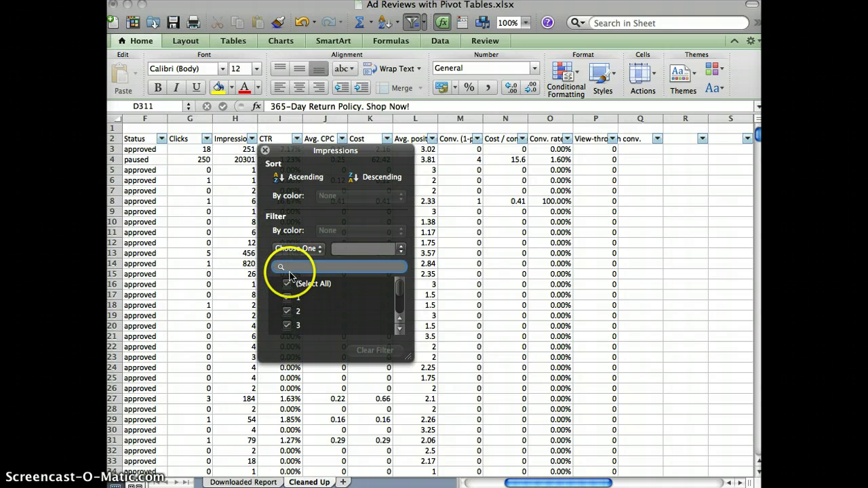
pyautogui.click(204, 202)
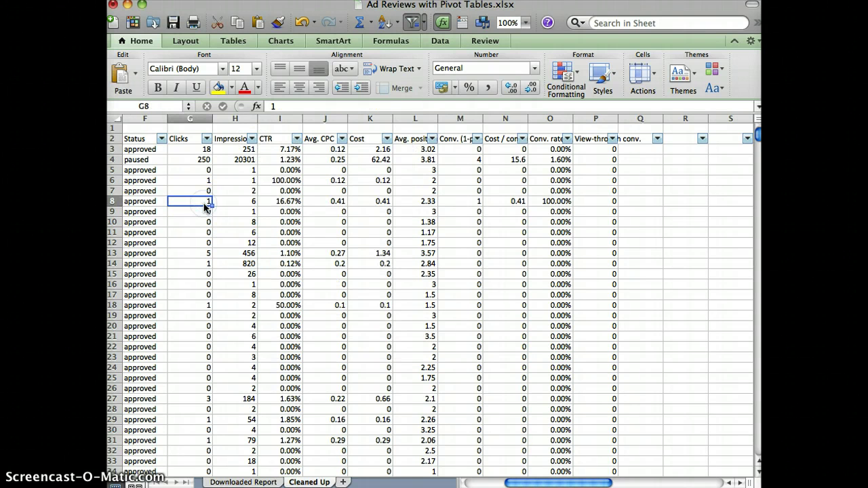
pyautogui.hscroll(-6, 205, 208)
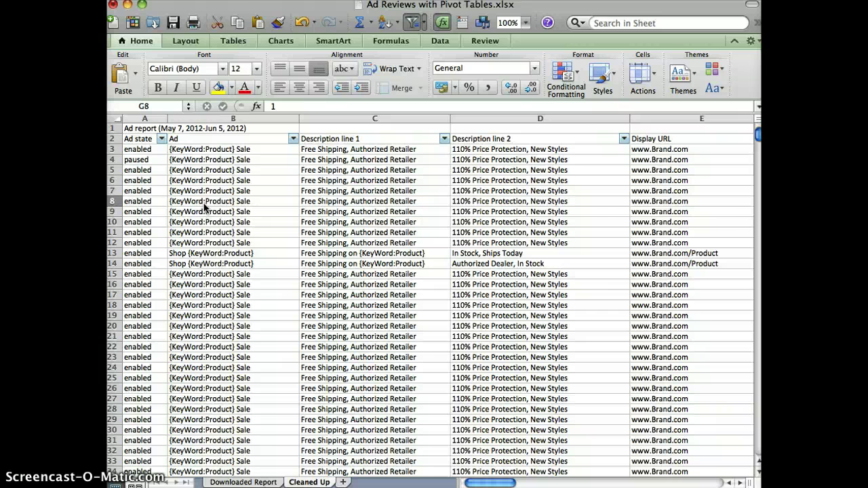
# Insert a blank column between the Display URL and Status columns.
pyautogui.hscroll(2, 281, 196)
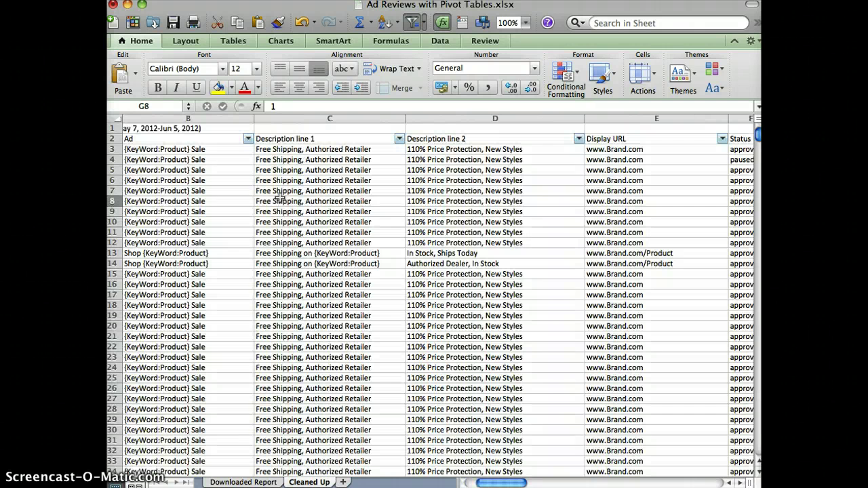
pyautogui.hscroll(2, 639, 164)
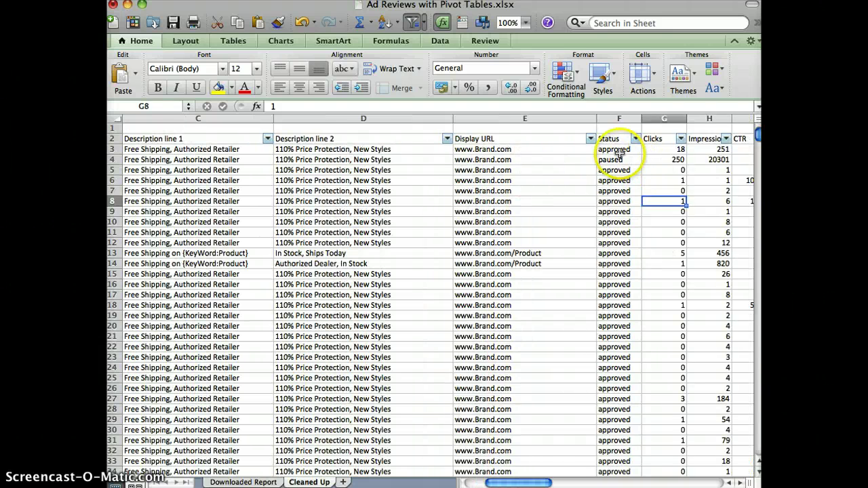
pyautogui.rightClick(616, 119)
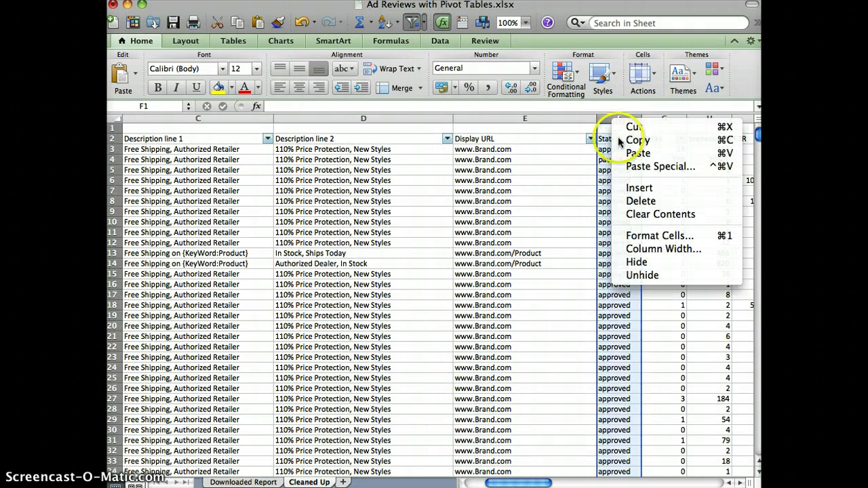
pyautogui.click(631, 189)
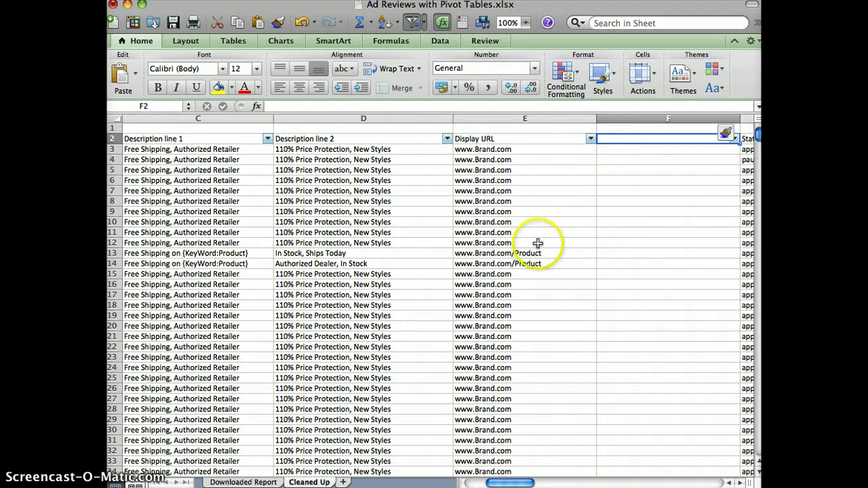
# Filter the Display URL column to show only rows whose URL contains "/".
pyautogui.click(555, 257)
pyautogui.moveTo(554, 261); pyautogui.dragTo(554, 265)
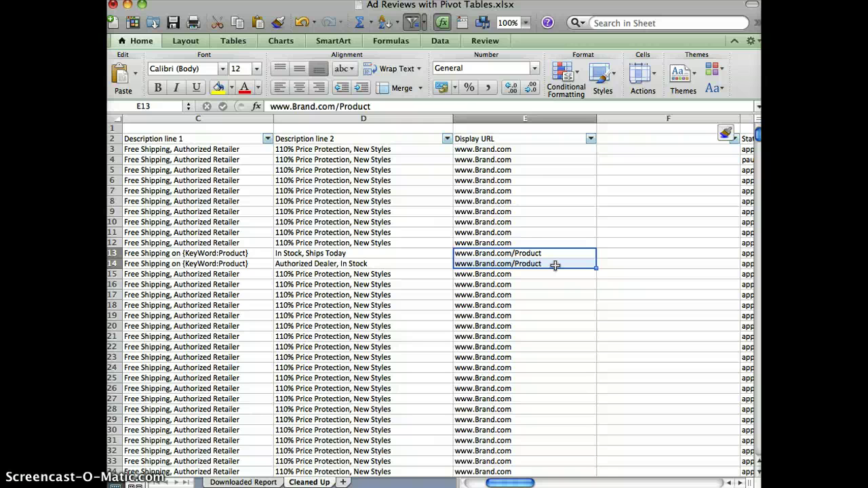
pyautogui.click(620, 152)
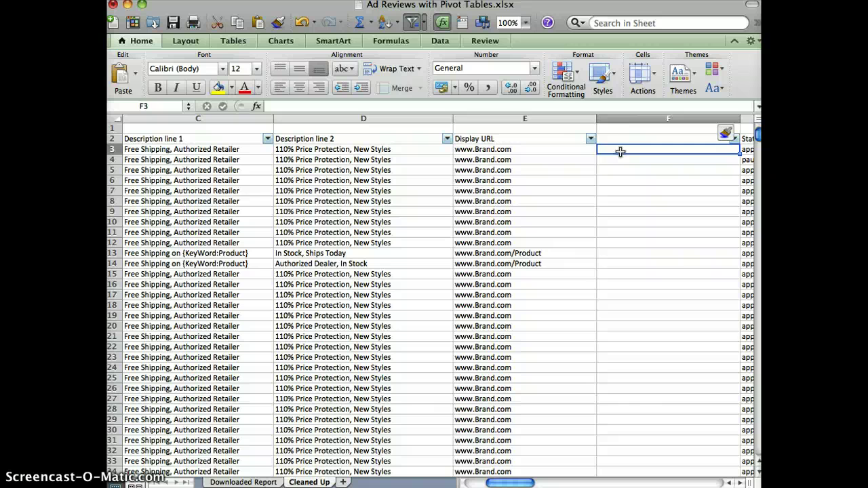
pyautogui.click(590, 138)
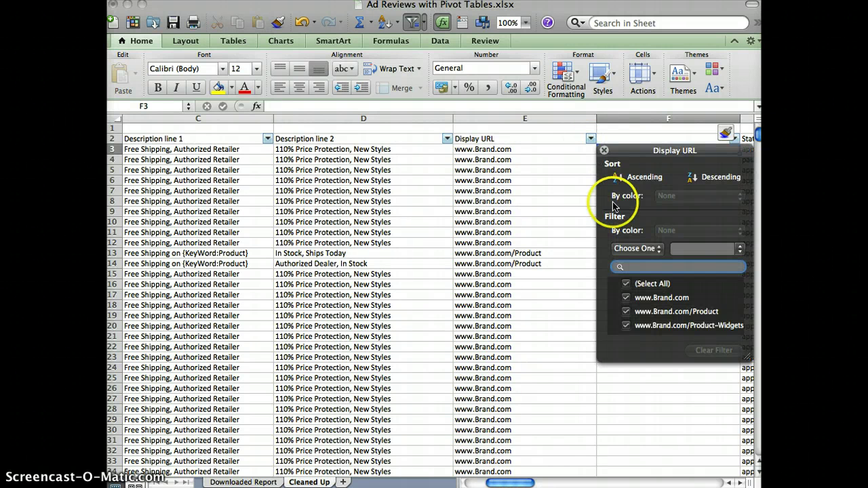
pyautogui.click(646, 249)
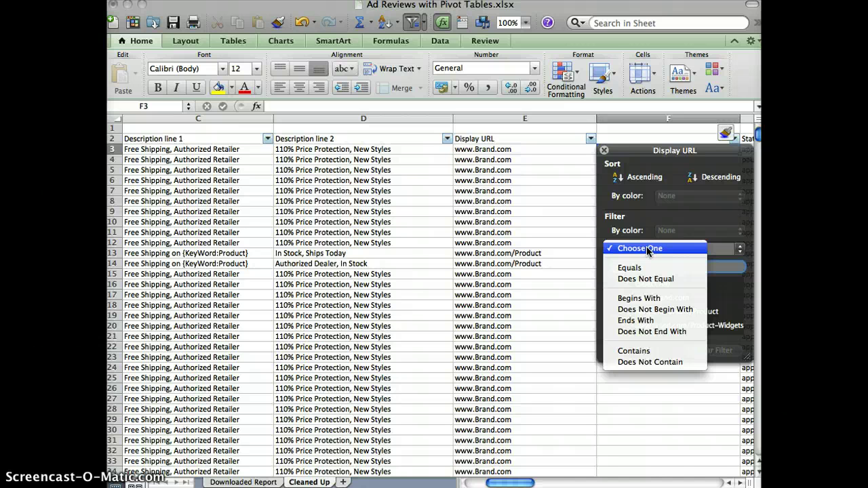
pyautogui.click(635, 351)
pyautogui.click(684, 257)
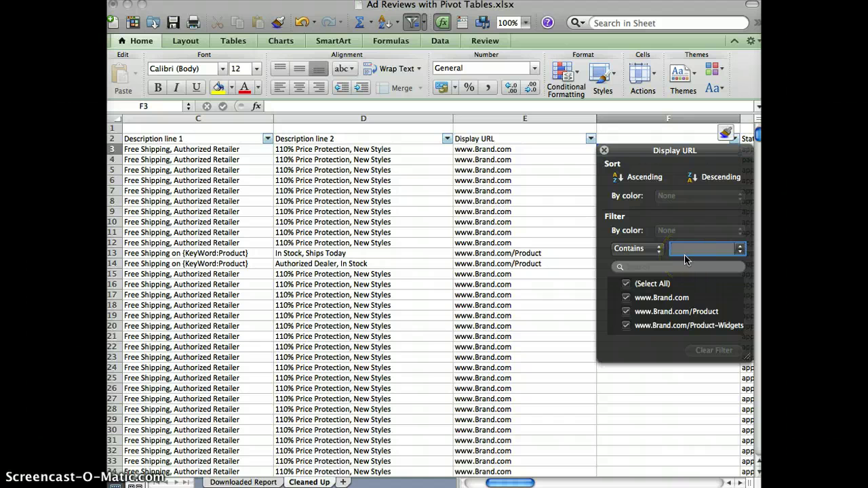
pyautogui.click(684, 253)
pyautogui.write('/')
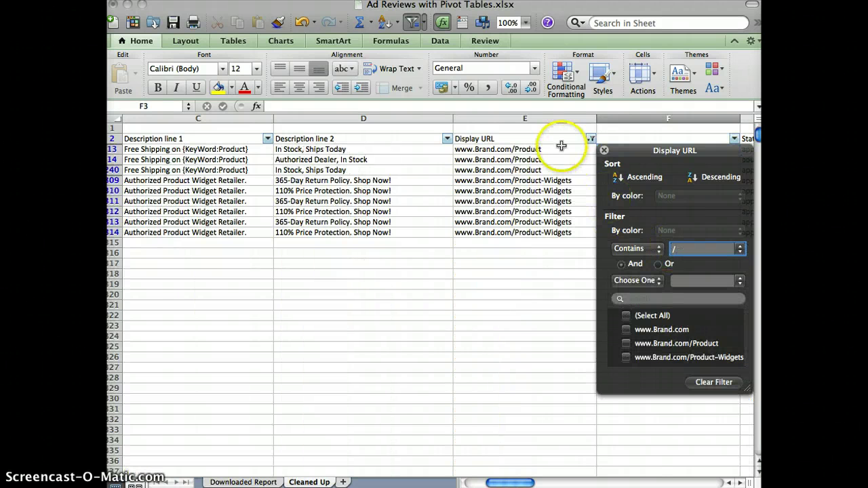
pyautogui.click(592, 157)
# Enter Trailing in cell F13 and fill it down the filtered rows to row 314.
pyautogui.click(612, 150)
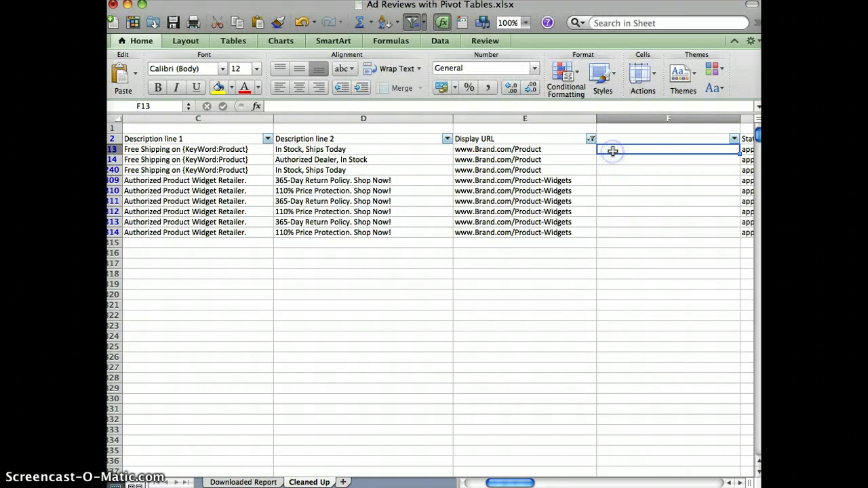
pyautogui.write('Traili')
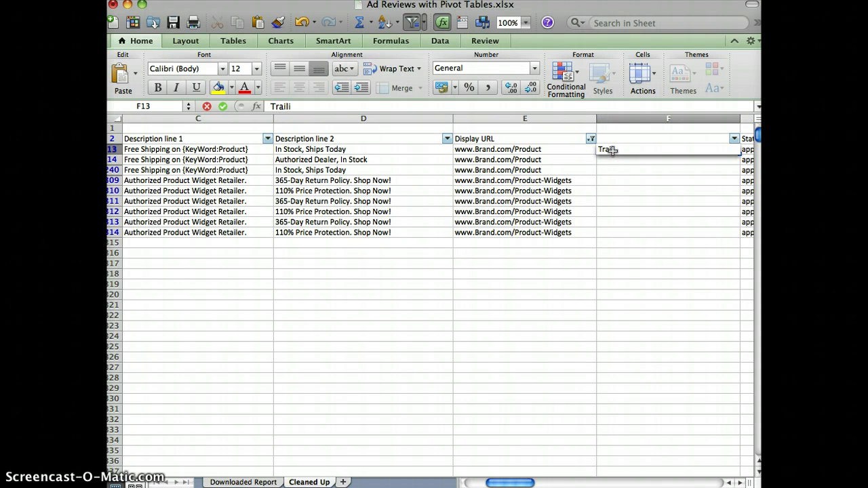
pyautogui.write('ng')
pyautogui.press('Return')
pyautogui.click(637, 150)
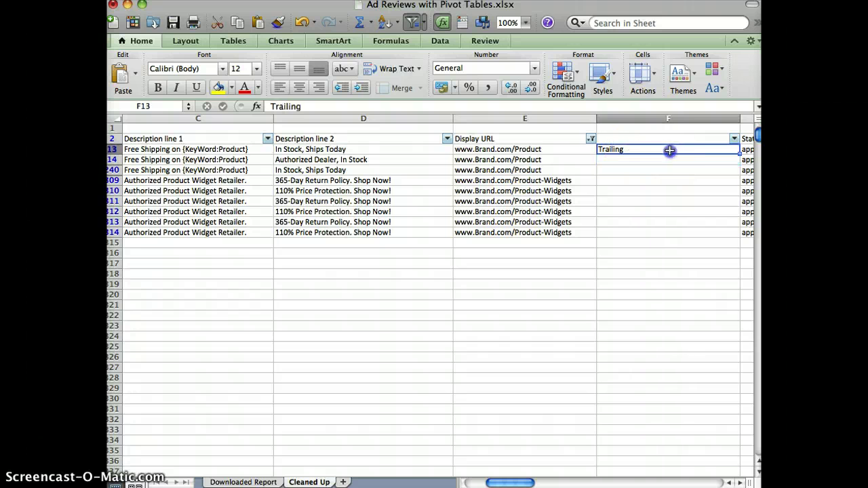
pyautogui.moveTo(739, 155); pyautogui.dragTo(738, 234)
# Enter the header Display URL Length for the new column in cell F2.
pyautogui.click(622, 139)
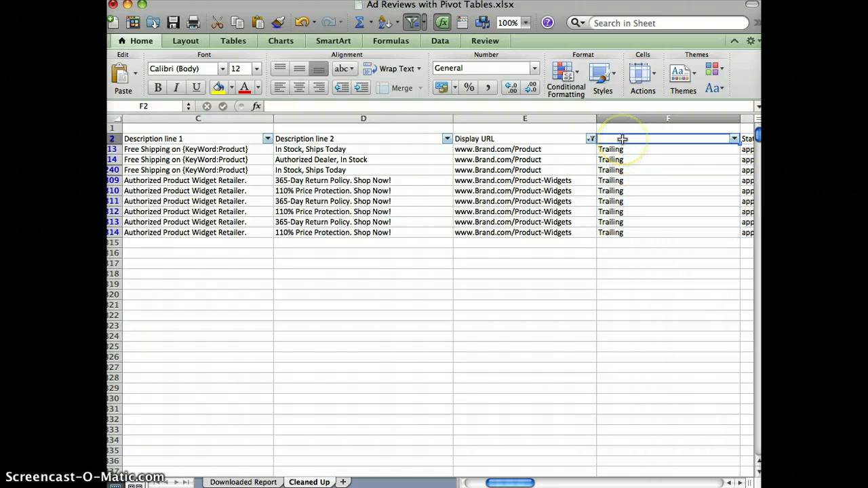
pyautogui.write('Display UR')
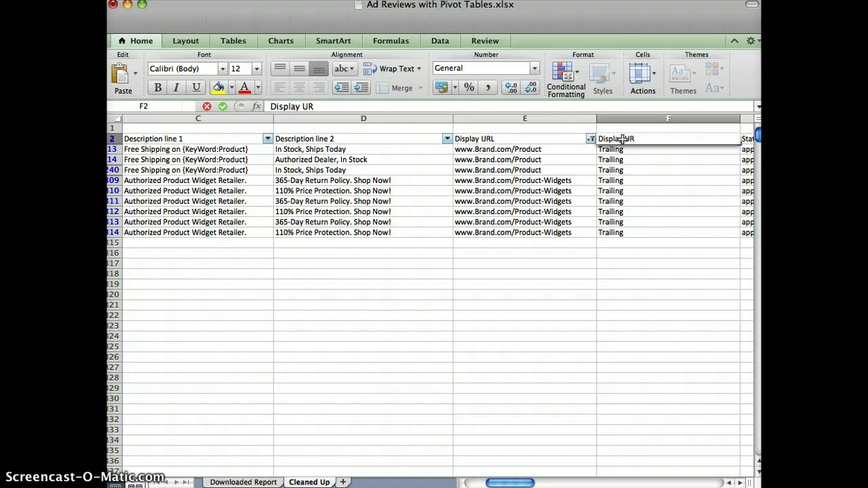
pyautogui.write('L Length')
pyautogui.press('Return')
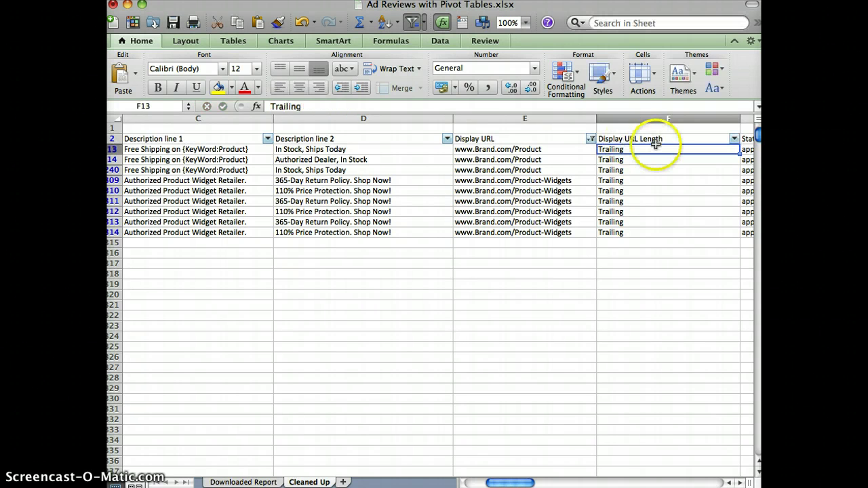
# Change the Display URL filter condition to Does Not Contain "/".
pyautogui.click(589, 139)
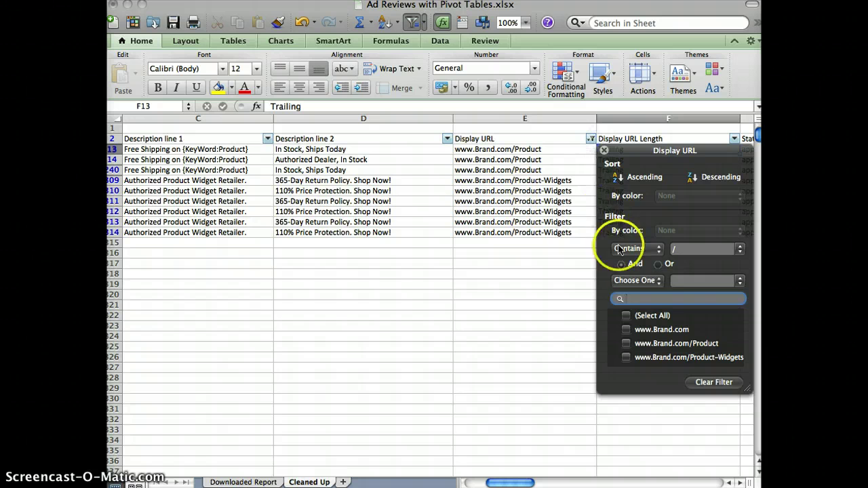
pyautogui.click(656, 253)
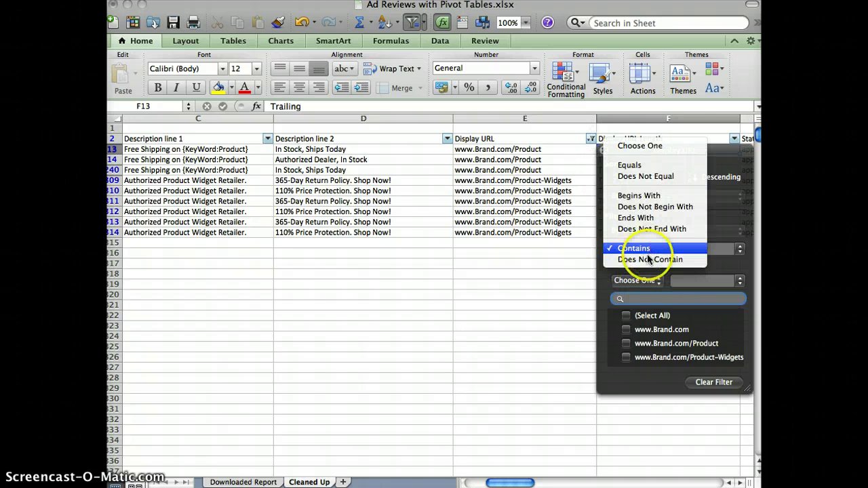
pyautogui.click(658, 257)
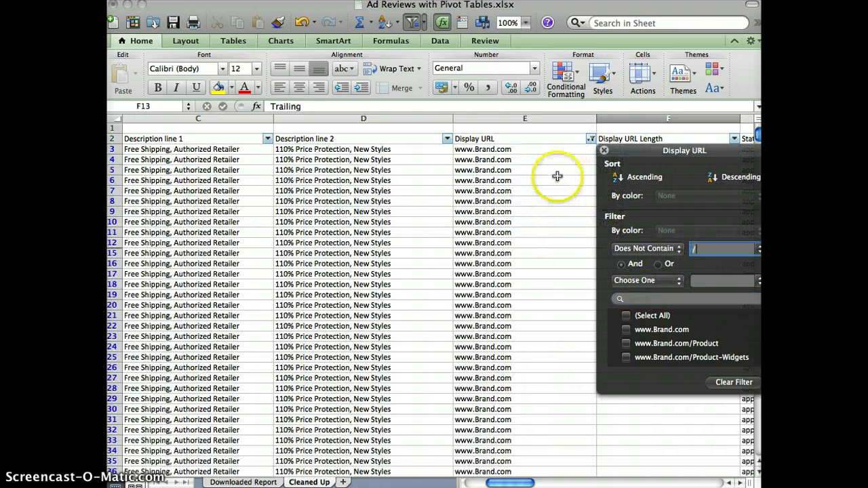
pyautogui.click(558, 179)
# Enter Regular in cell F3, the first row under the Display URL Length header.
pyautogui.click(621, 150)
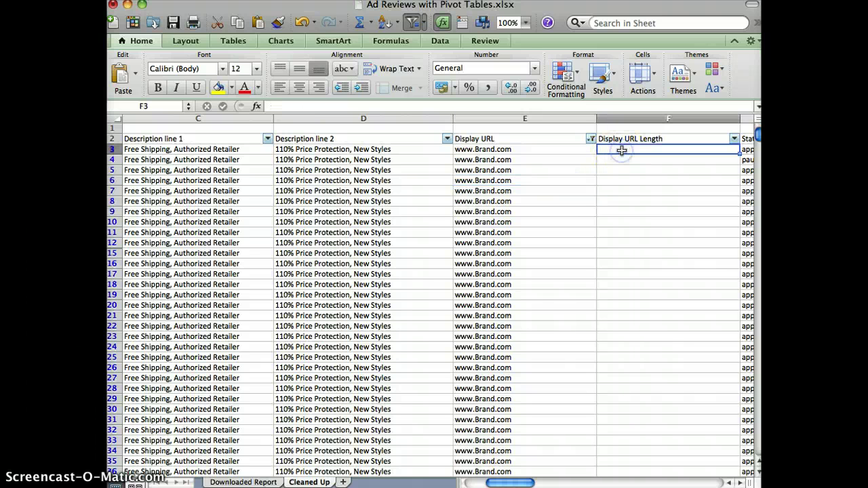
pyautogui.write('Regulare')
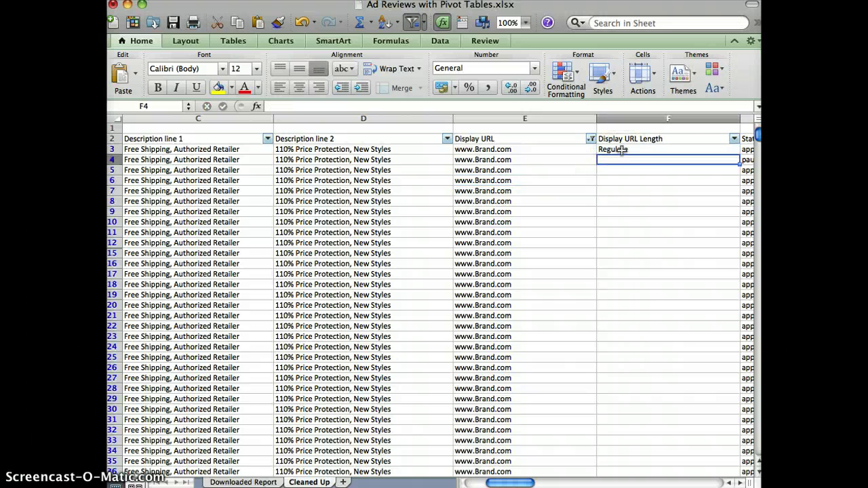
pyautogui.click(657, 150)
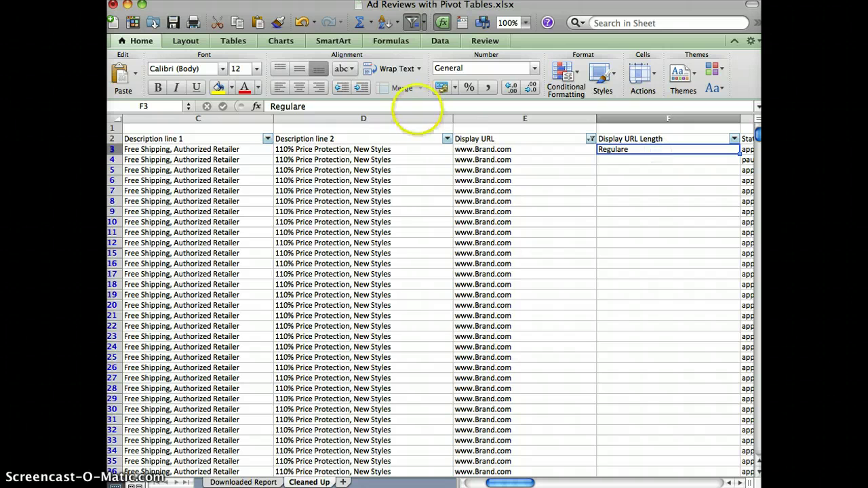
pyautogui.press('BackSpace')
pyautogui.press('Return')
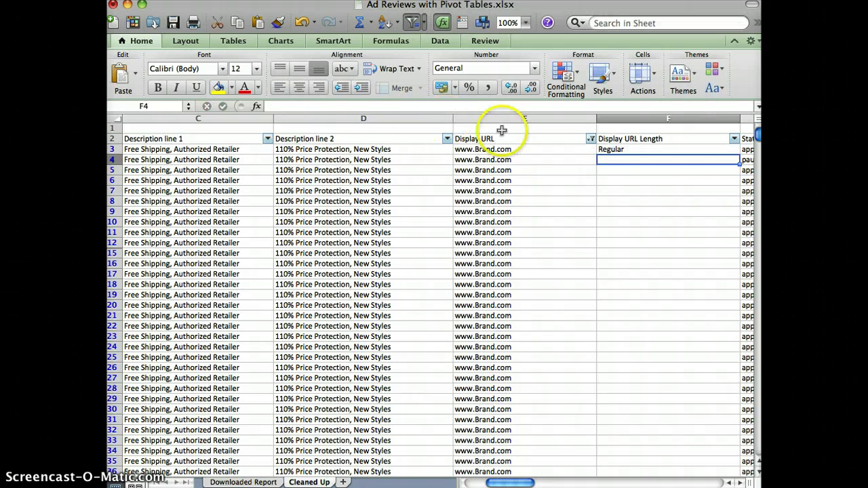
# Fill Regular down the Display URL Length column for all filtered rows to row 308.
pyautogui.click(676, 150)
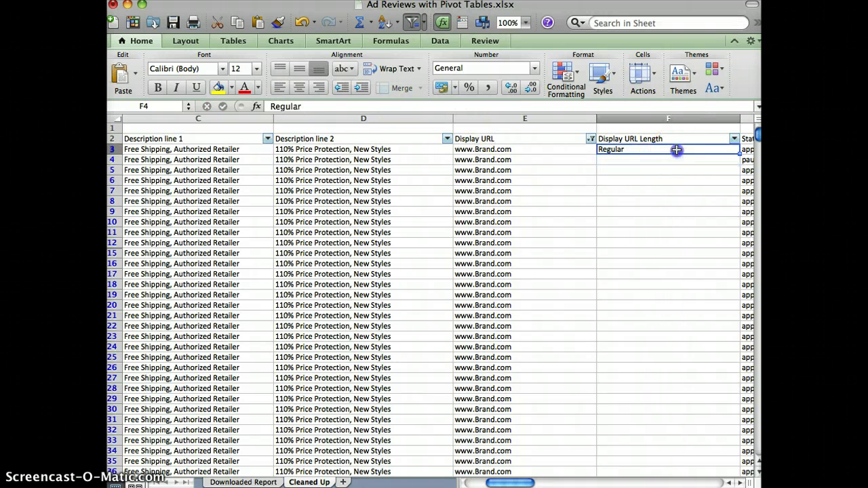
pyautogui.doubleClick(739, 154)
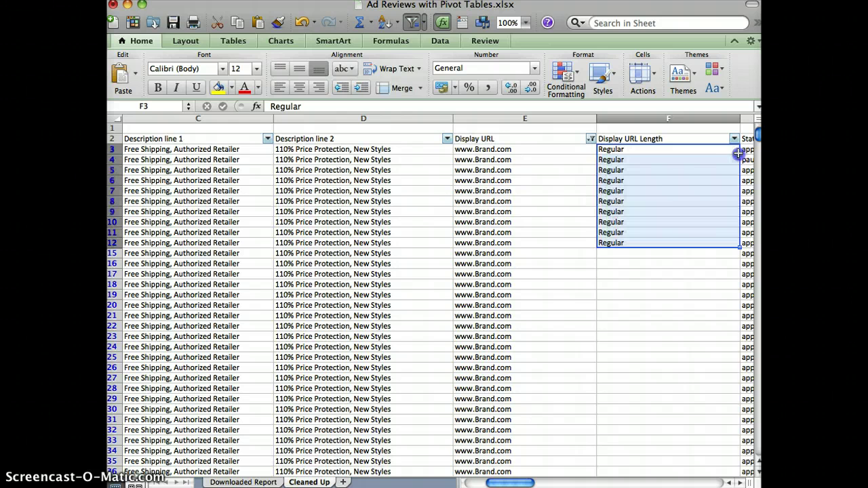
pyautogui.click(733, 240)
pyautogui.moveTo(743, 249); pyautogui.dragTo(734, 270)
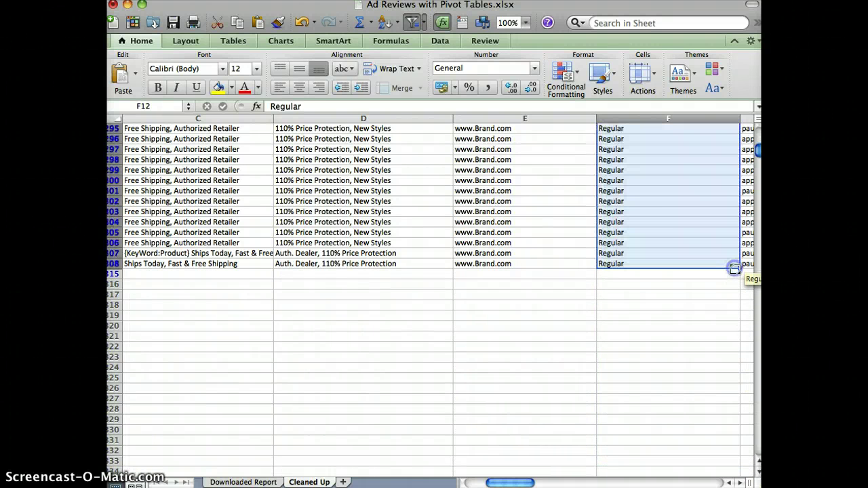
pyautogui.click(549, 216)
pyautogui.scroll(20, 549, 215)
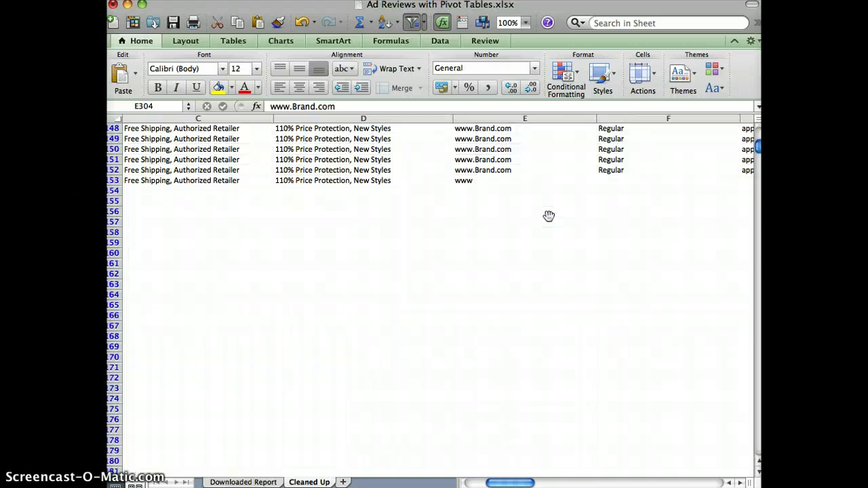
pyautogui.scroll(15, 549, 216)
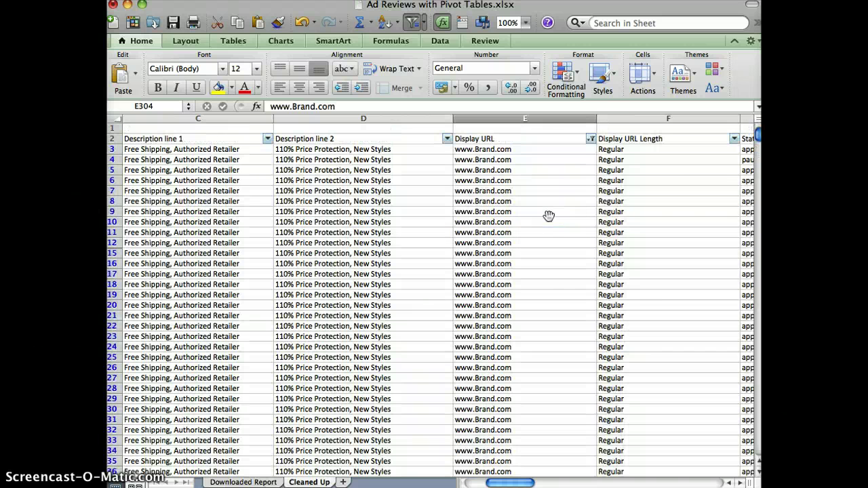
# Clear the Display URL filter and check the Regular and Trailing labels in the Display URL Length column.
pyautogui.click(591, 139)
pyautogui.click(732, 381)
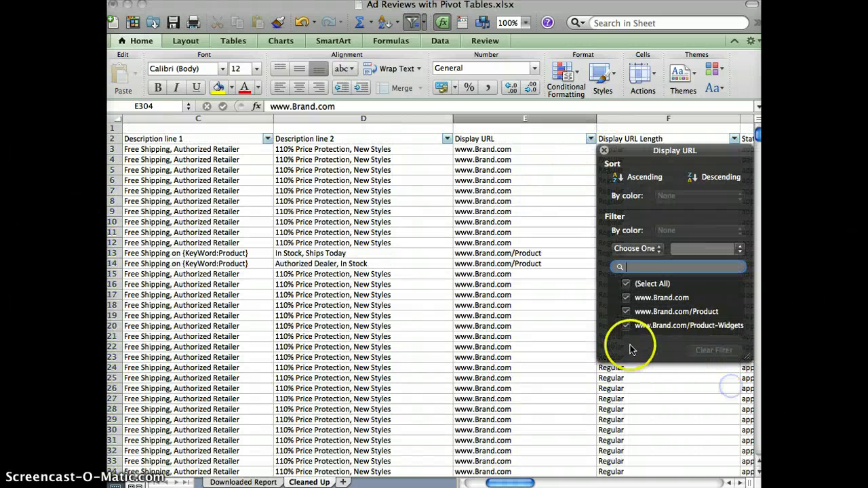
pyautogui.click(510, 273)
pyautogui.click(635, 243)
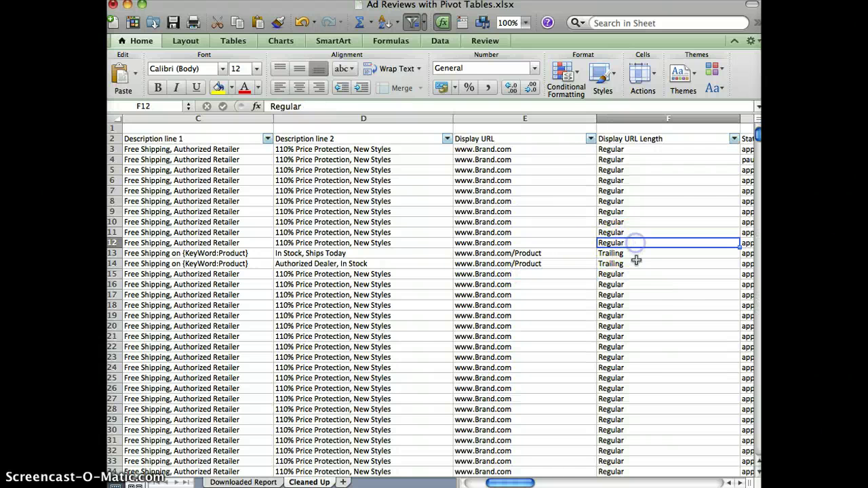
pyautogui.click(637, 255)
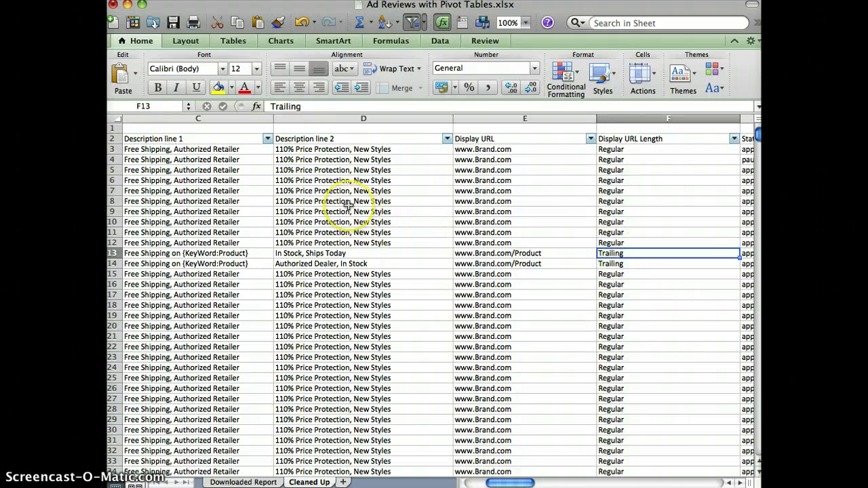
pyautogui.click(295, 199)
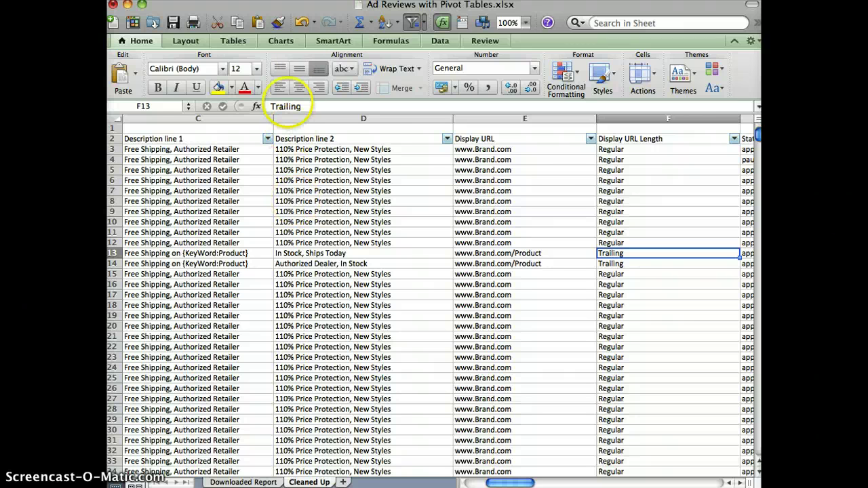
# Create a PivotTable on a new worksheet from the Cleaned Up data range A2:Q314.
pyautogui.click(363, 0)
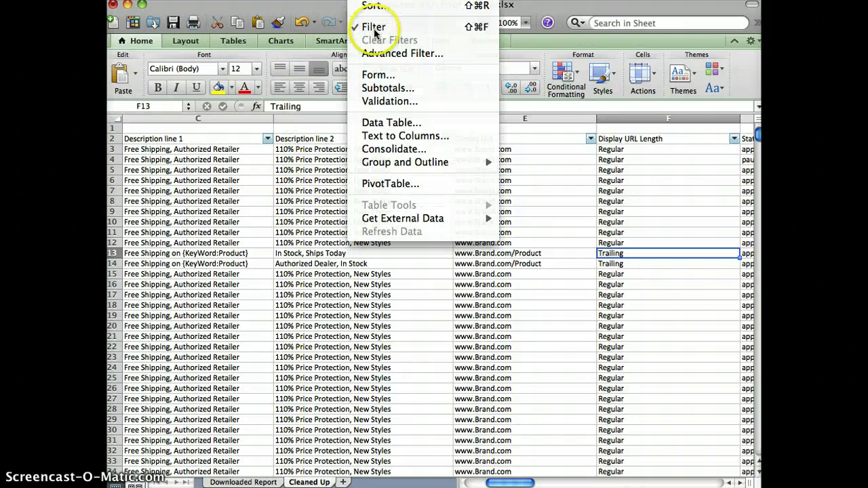
pyautogui.click(391, 184)
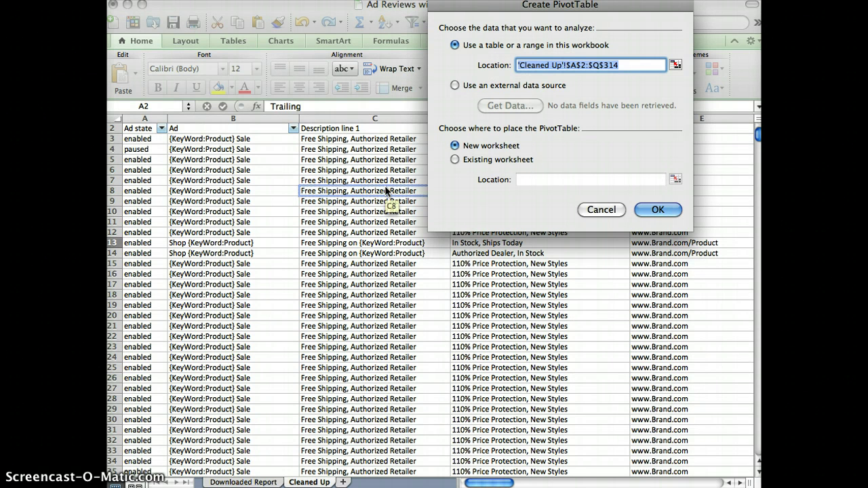
pyautogui.click(659, 211)
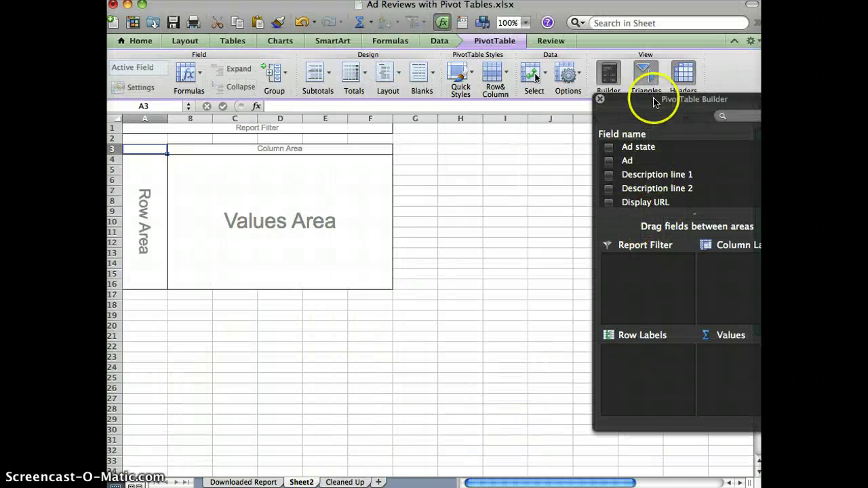
pyautogui.moveTo(657, 101); pyautogui.dragTo(593, 112)
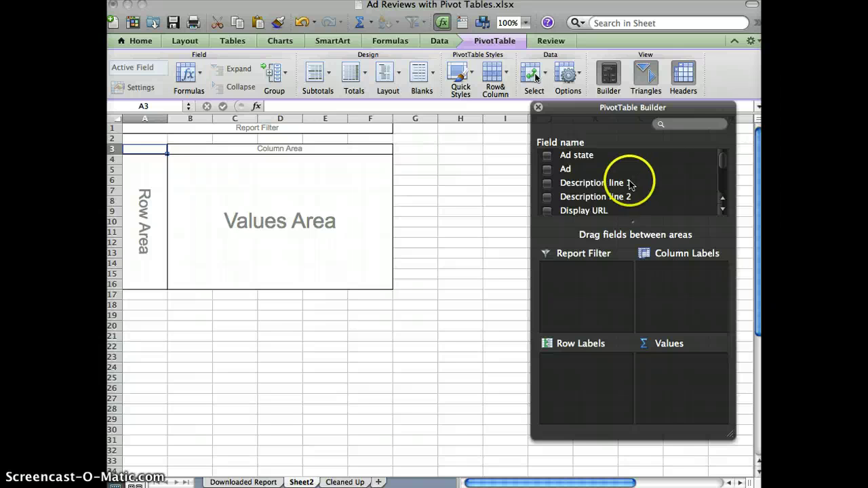
# Add the Display URL Length field to the pivot table's row labels.
pyautogui.scroll(-1, 630, 183)
pyautogui.scroll(-2, 630, 184)
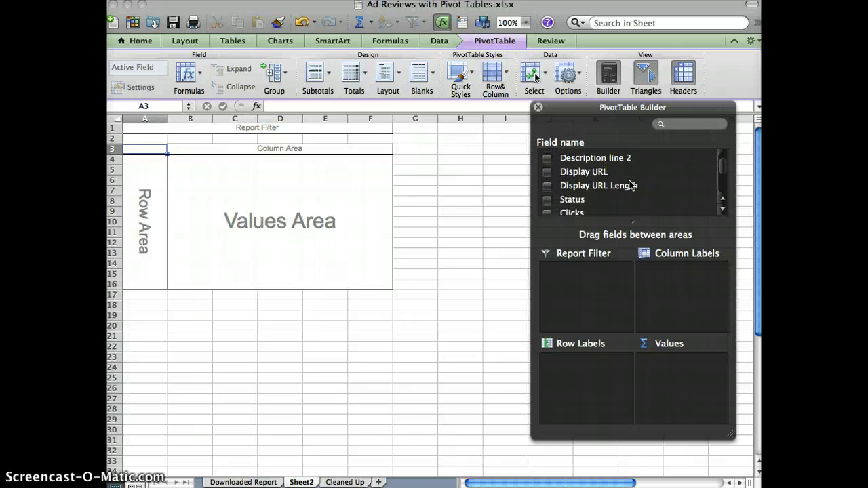
pyautogui.click(603, 179)
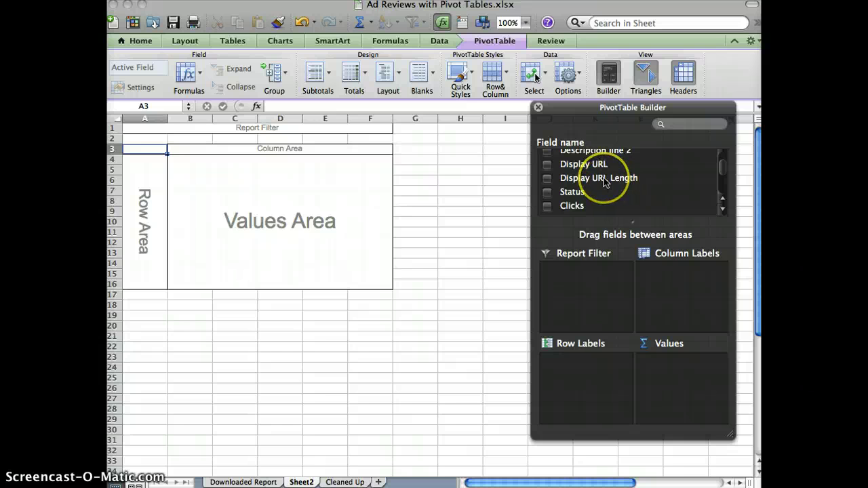
pyautogui.moveTo(604, 181); pyautogui.dragTo(579, 376)
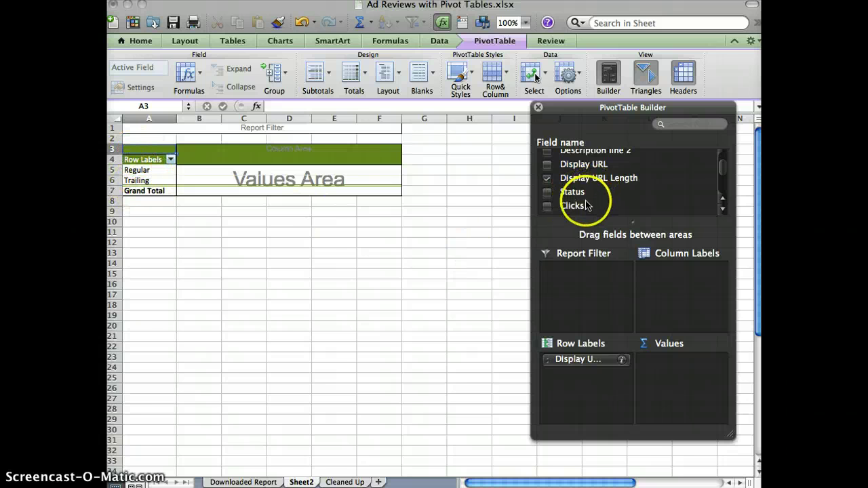
# Add the Clicks and Impressions fields to the pivot table's values.
pyautogui.scroll(-2, 587, 205)
pyautogui.moveTo(573, 197); pyautogui.dragTo(680, 366)
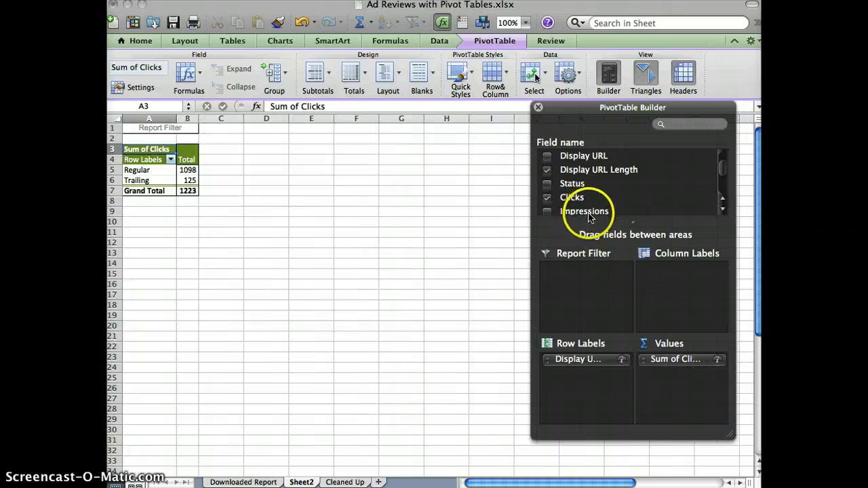
pyautogui.moveTo(588, 217); pyautogui.dragTo(680, 381)
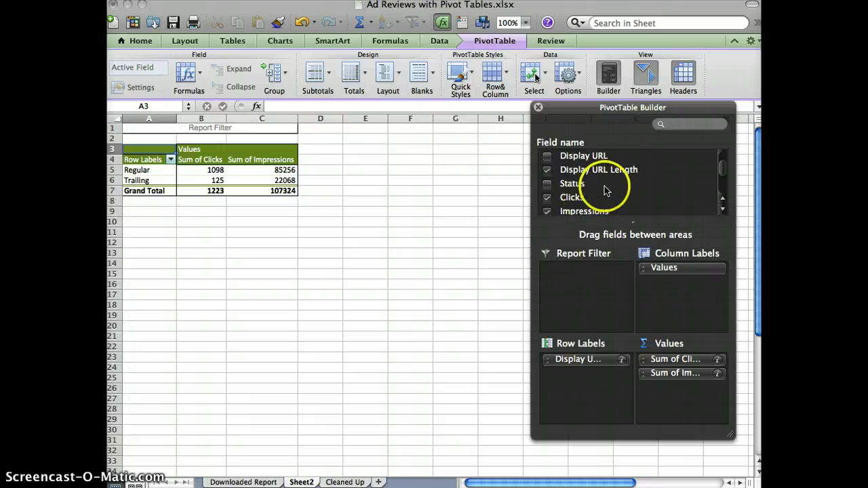
# Start a calculated field for the pivot table and name it True CTR.
pyautogui.scroll(-3, 604, 193)
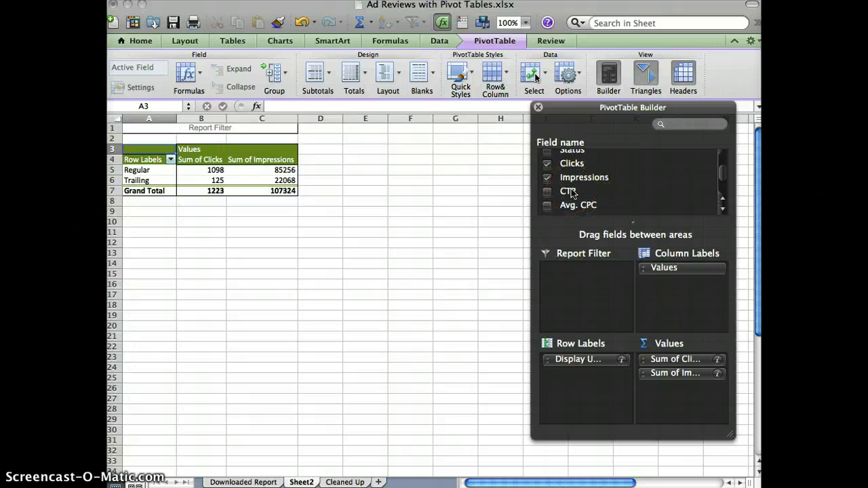
pyautogui.click(512, 176)
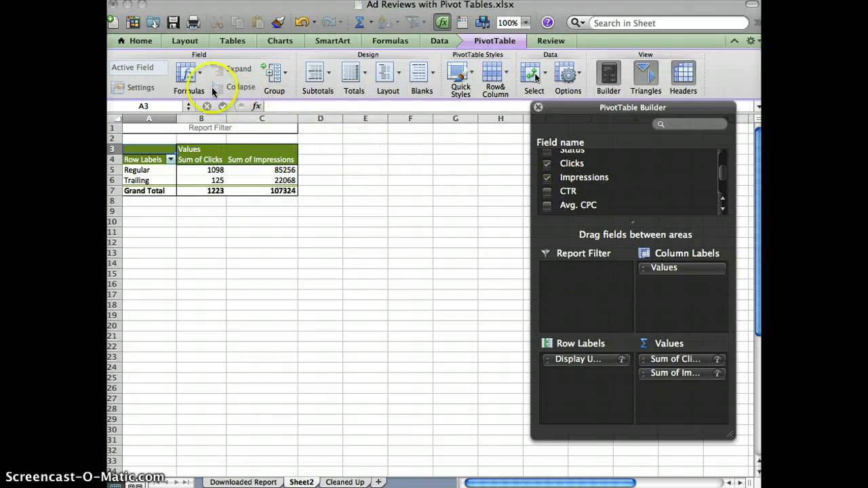
pyautogui.click(188, 76)
pyautogui.click(202, 110)
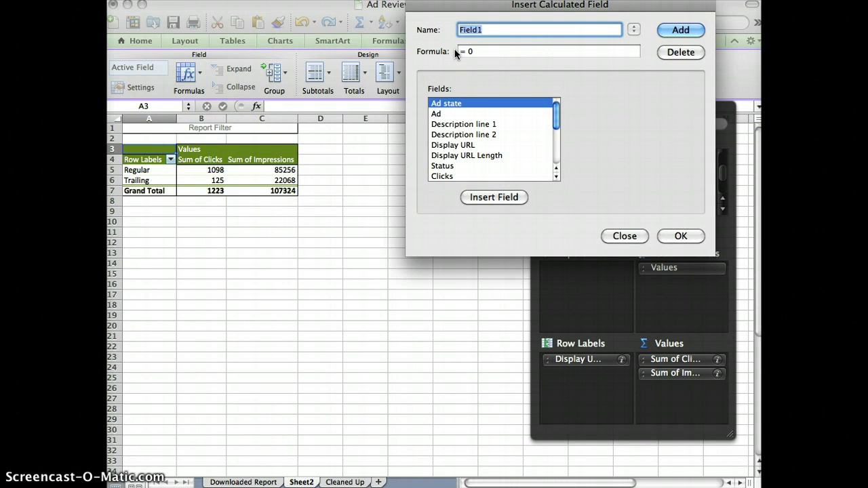
pyautogui.write('True CTR')
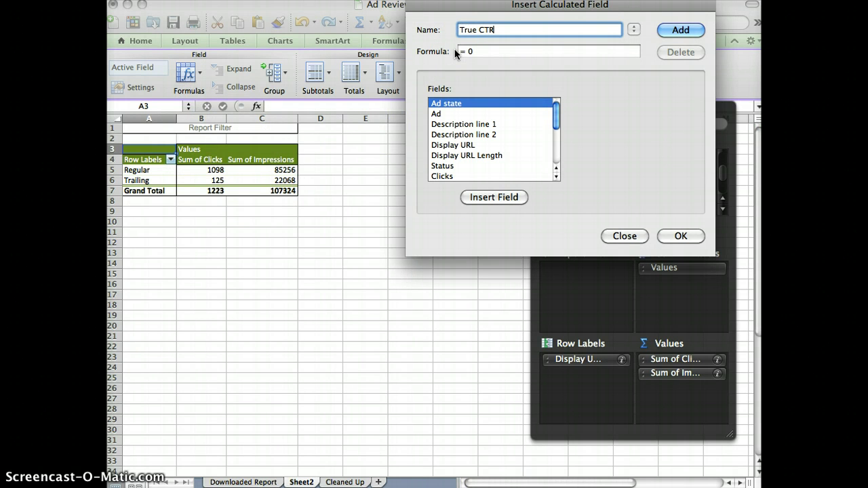
# Define the True CTR formula as Clicks/ Impressions and add the calculated field to the pivot table.
pyautogui.click(479, 51)
pyautogui.press('BackSpace')
pyautogui.press('BackSpace')
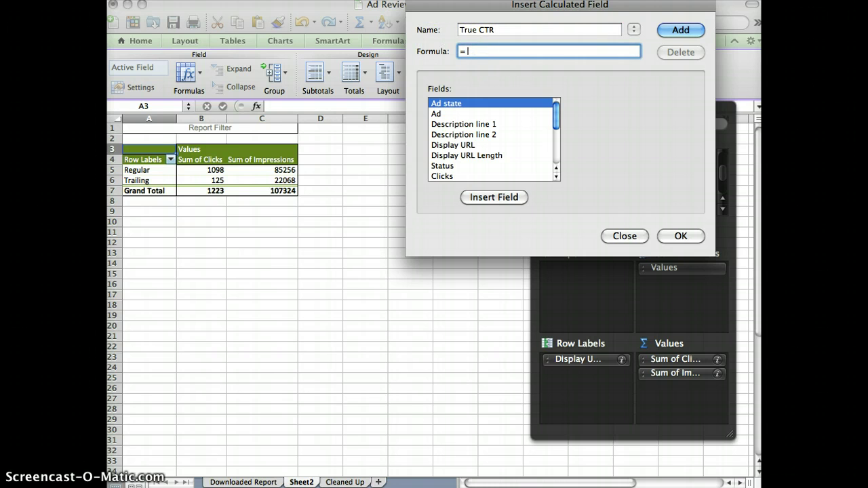
pyautogui.click(453, 177)
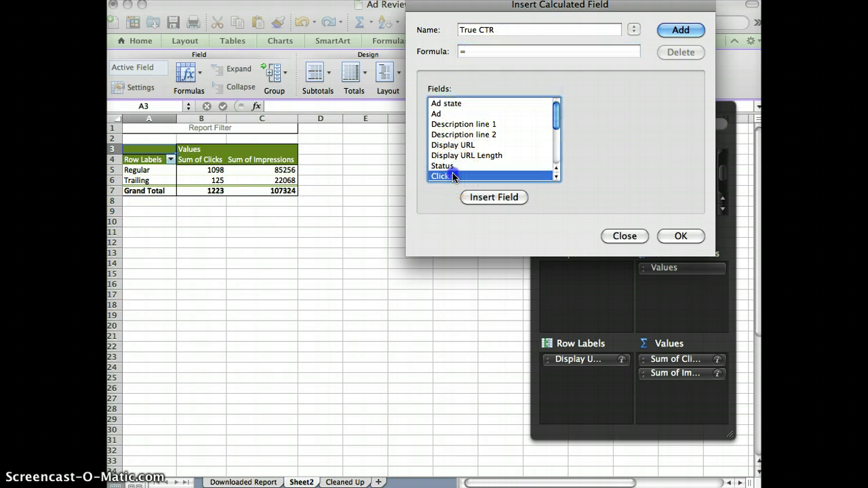
pyautogui.doubleClick(453, 176)
pyautogui.write('/')
pyautogui.scroll(-1, 454, 169)
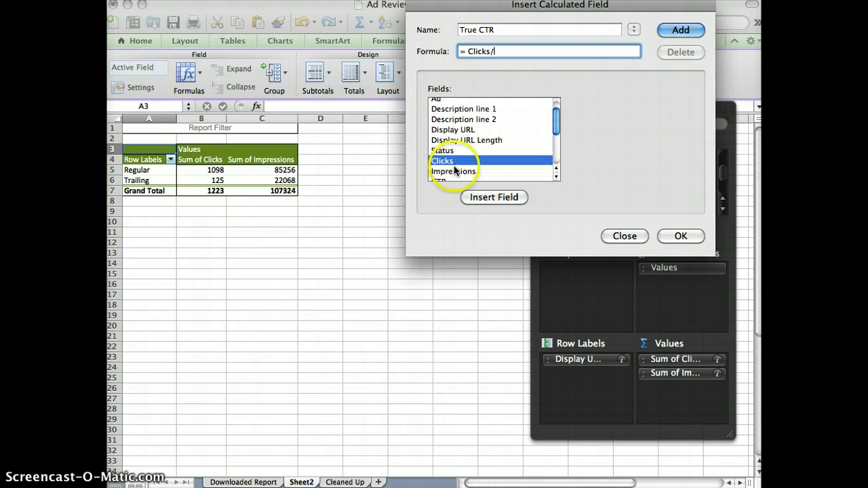
pyautogui.scroll(-2, 454, 169)
pyautogui.click(459, 150)
pyautogui.doubleClick(459, 151)
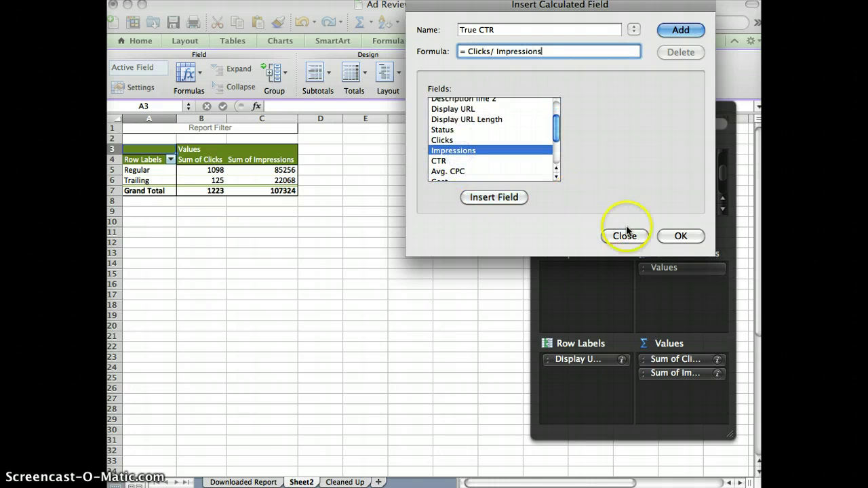
pyautogui.click(680, 236)
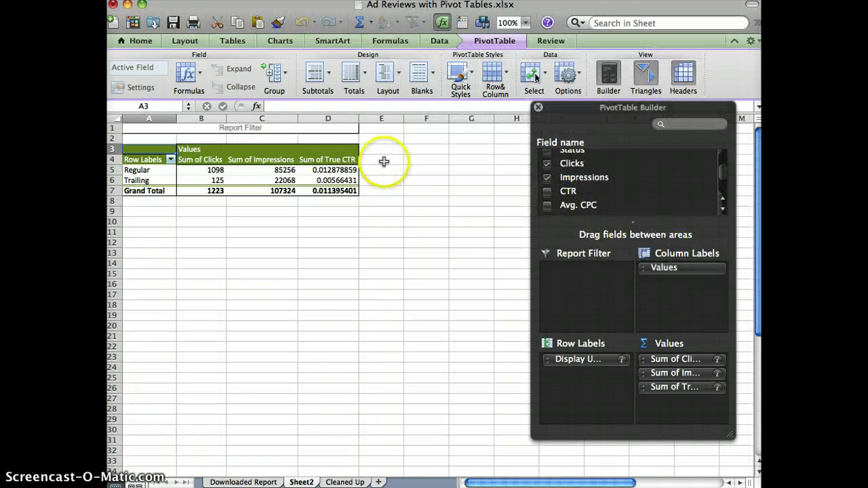
# Format the Sum of True CTR values in D5:D7 as Percentage with 2 decimal places.
pyautogui.moveTo(318, 169); pyautogui.dragTo(320, 189)
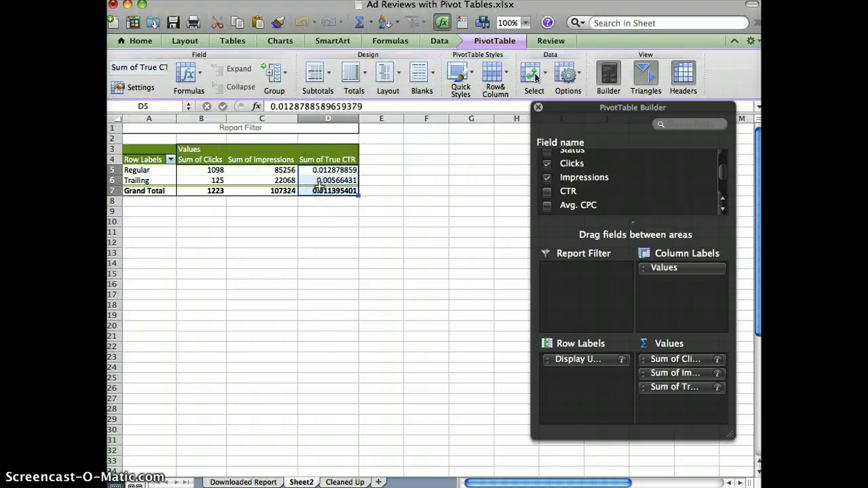
pyautogui.press('super+1')
pyautogui.click(411, 133)
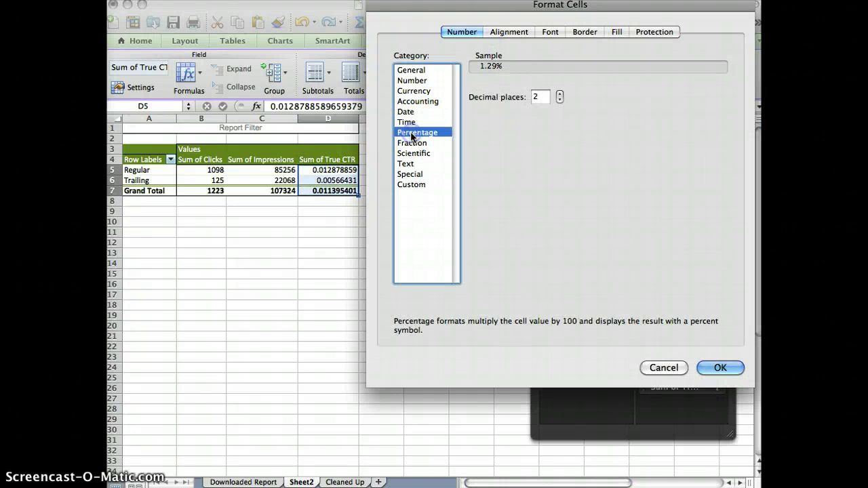
pyautogui.press('Return')
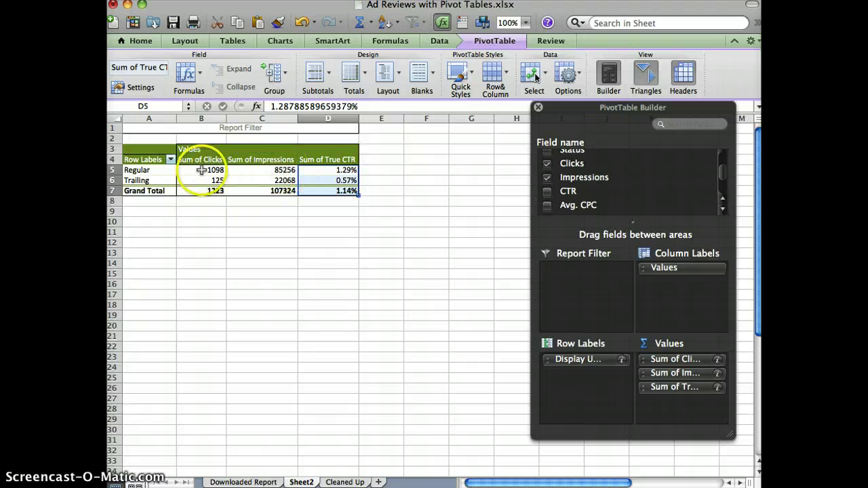
# Compare the Regular and Trailing rows in the pivot table, and review the ad headlines and description lines on the Cleaned Up sheet.
pyautogui.click(115, 169)
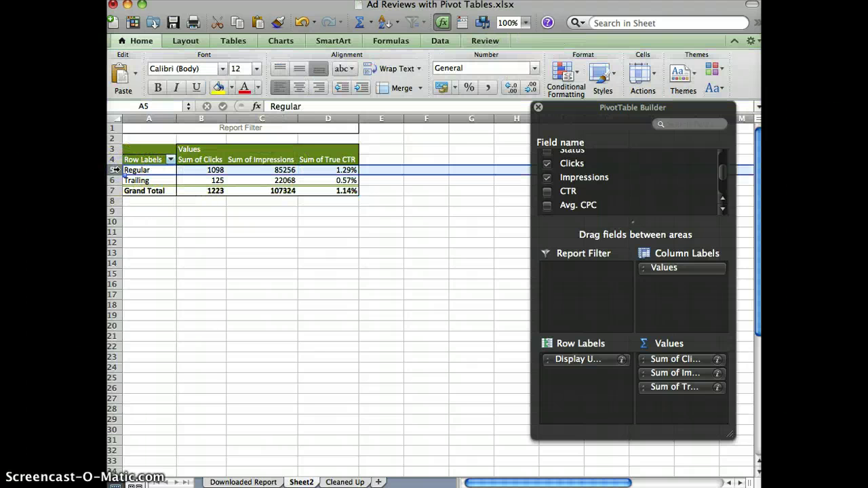
pyautogui.click(314, 183)
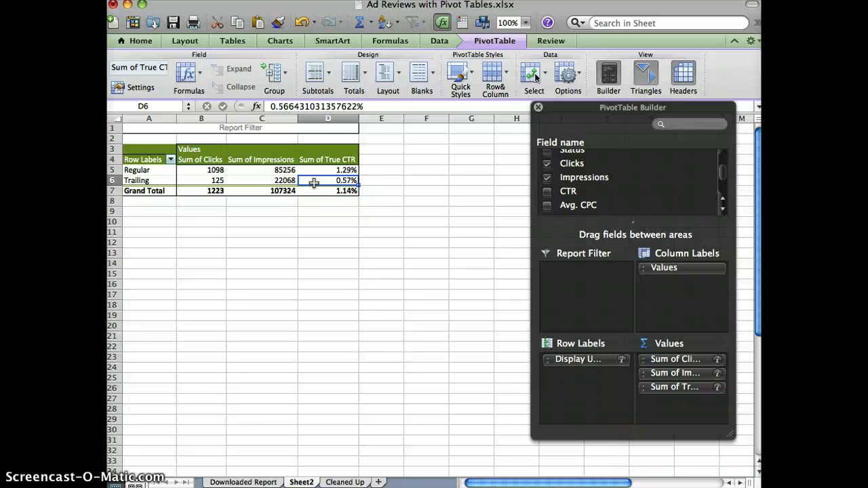
pyautogui.click(343, 482)
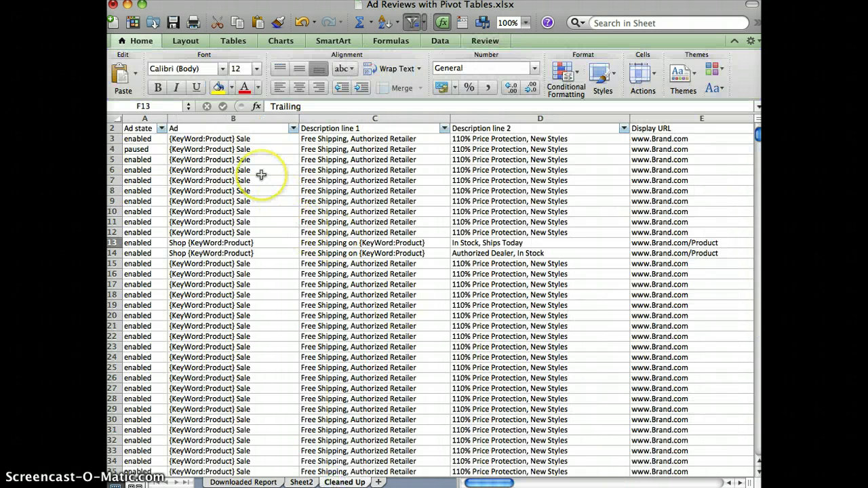
pyautogui.click(313, 121)
pyautogui.click(210, 139)
pyautogui.click(209, 149)
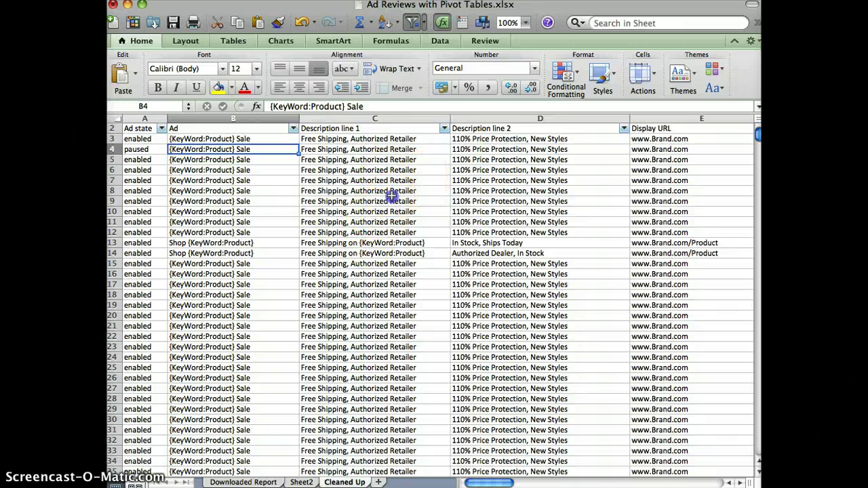
pyautogui.moveTo(389, 201); pyautogui.dragTo(390, 221)
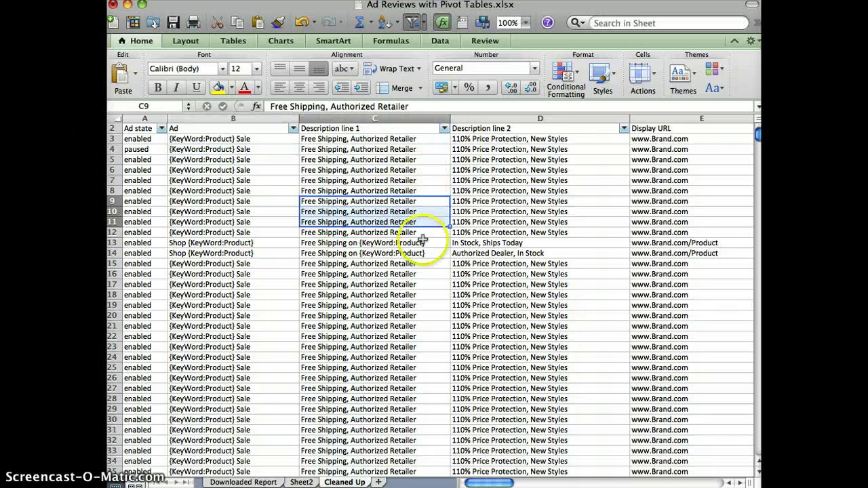
pyautogui.click(497, 283)
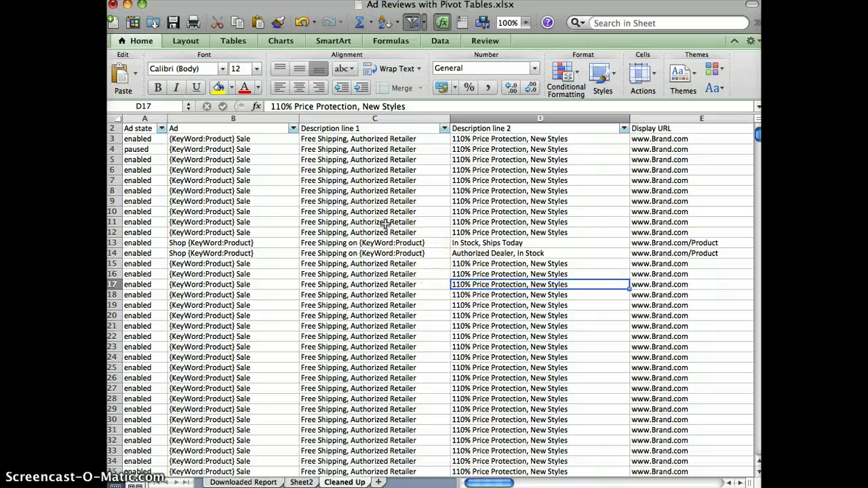
# Insert a blank column before Description line 1 on the Cleaned Up sheet and enter DKI in cell C3.
pyautogui.rightClick(329, 119)
pyautogui.click(355, 185)
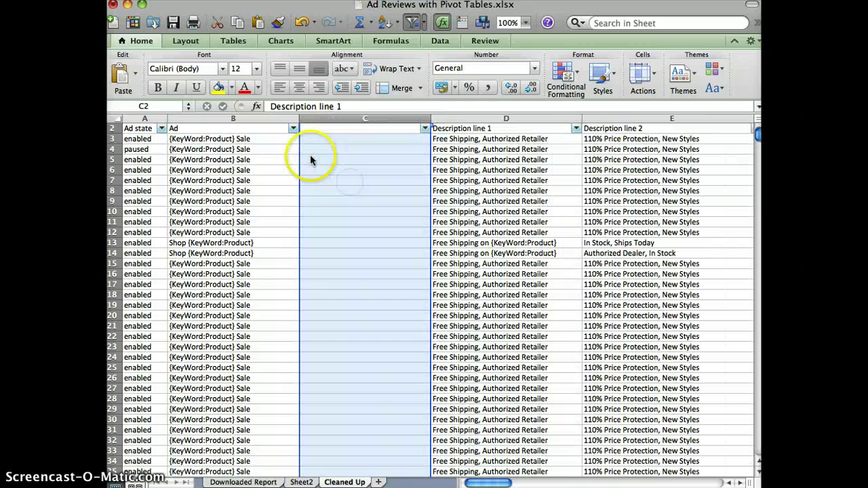
pyautogui.click(321, 139)
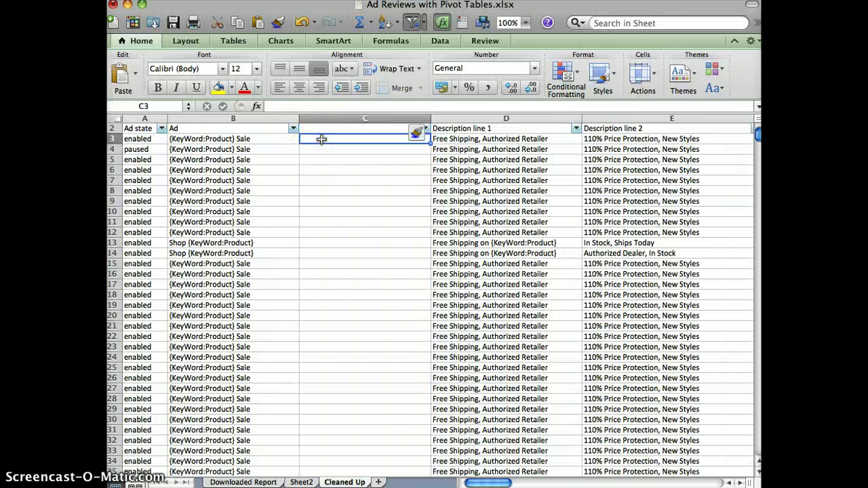
pyautogui.write('DKI')
pyautogui.press('Return')
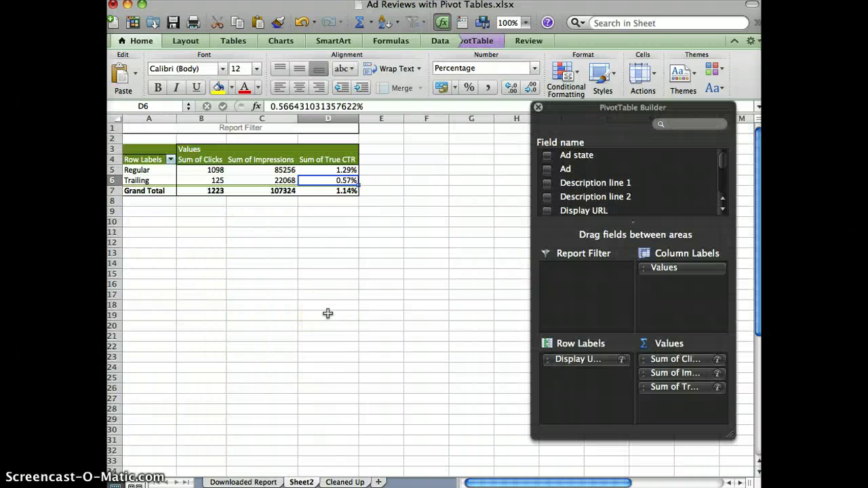
# Select the Trailing row's Sum of Clicks cell in the pivot table on Sheet2.
pyautogui.click(217, 179)
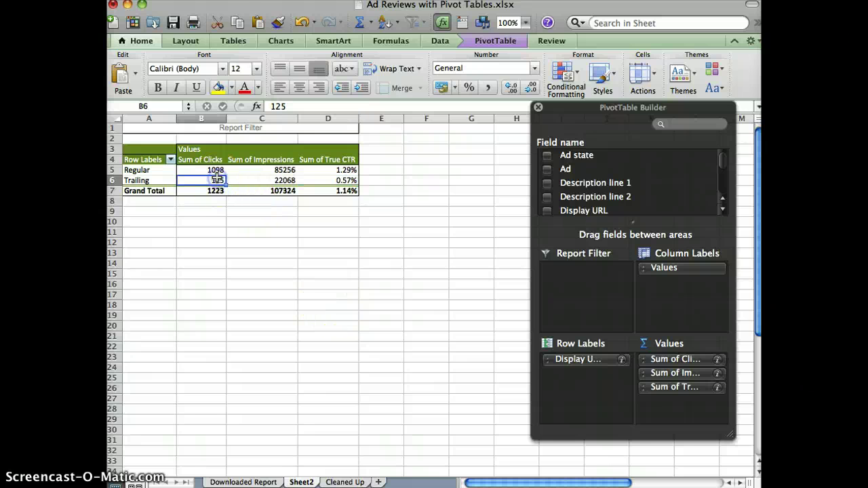